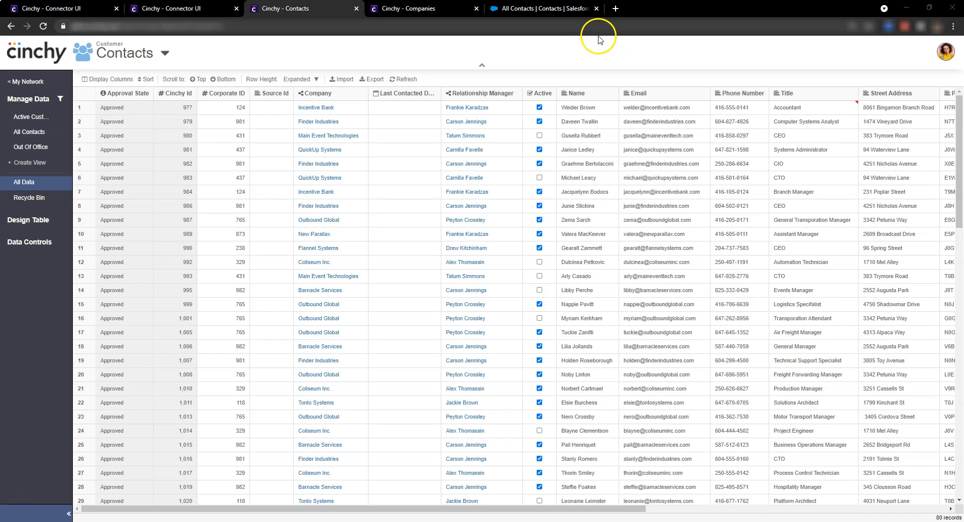
# In Salesforce, view the United Oil & Gas Corp. account linked from the contacts list and show the All Accounts list.
pyautogui.click(513, 11)
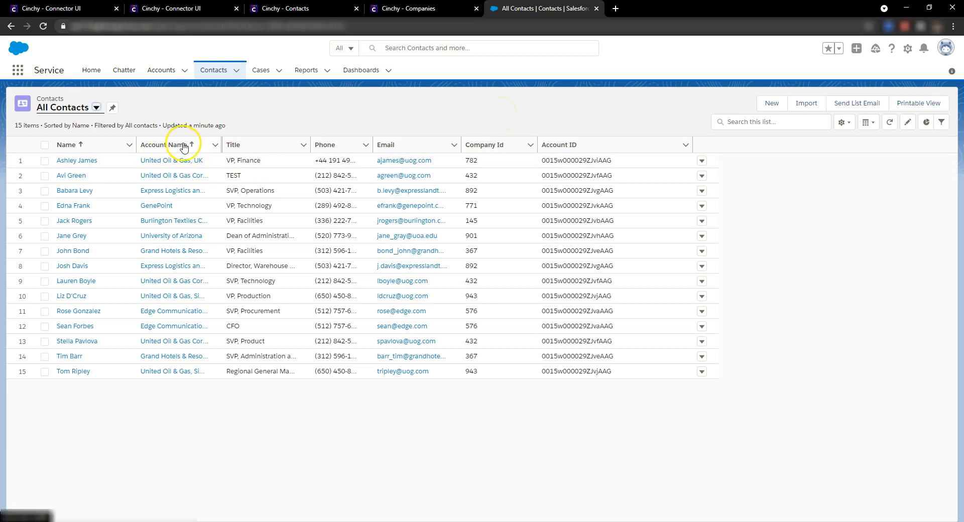
pyautogui.click(160, 176)
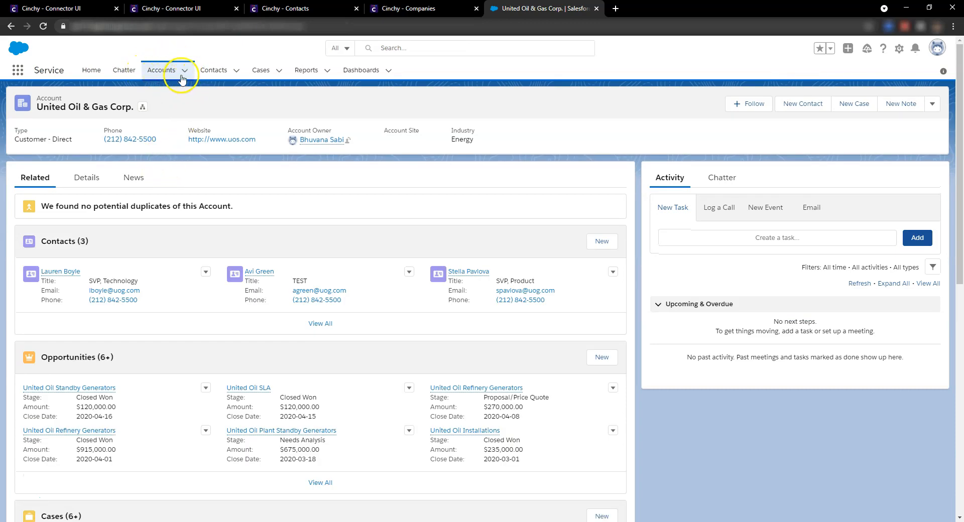
pyautogui.click(163, 72)
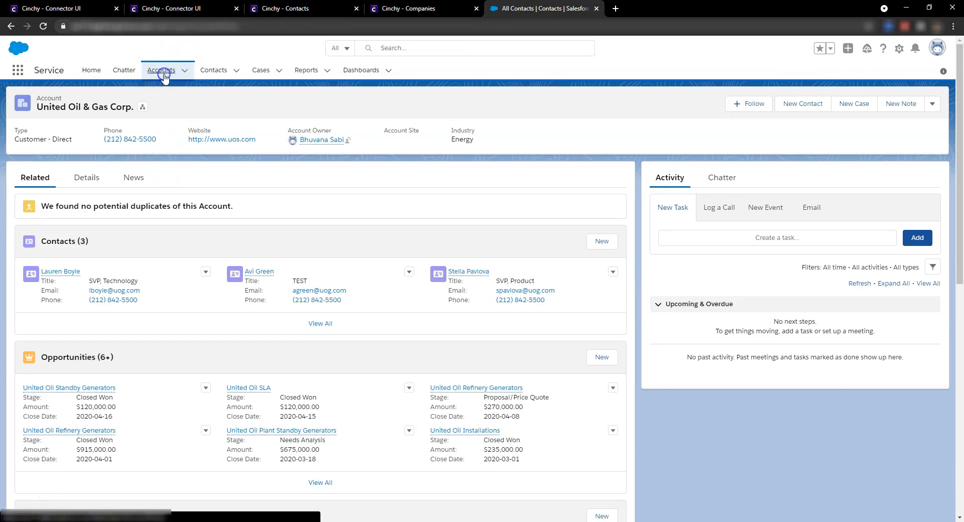
pyautogui.click(116, 108)
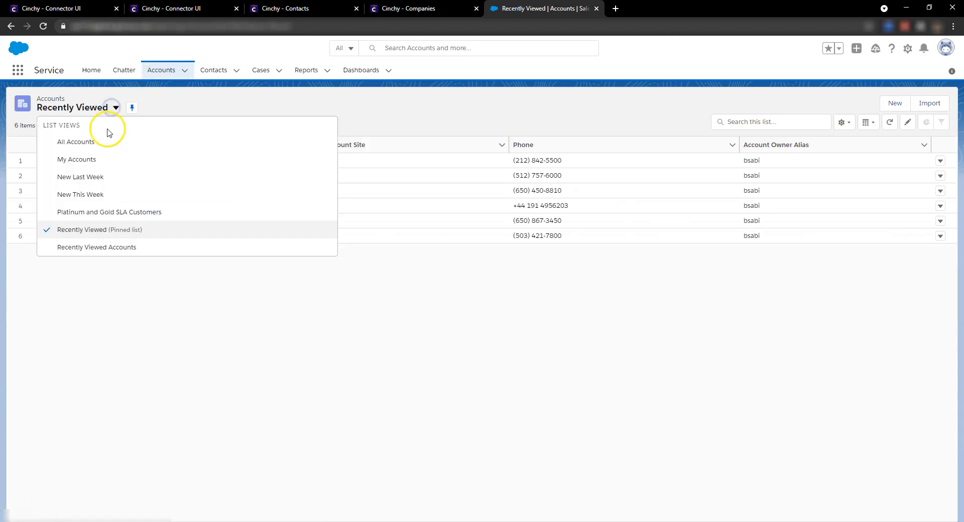
pyautogui.click(96, 145)
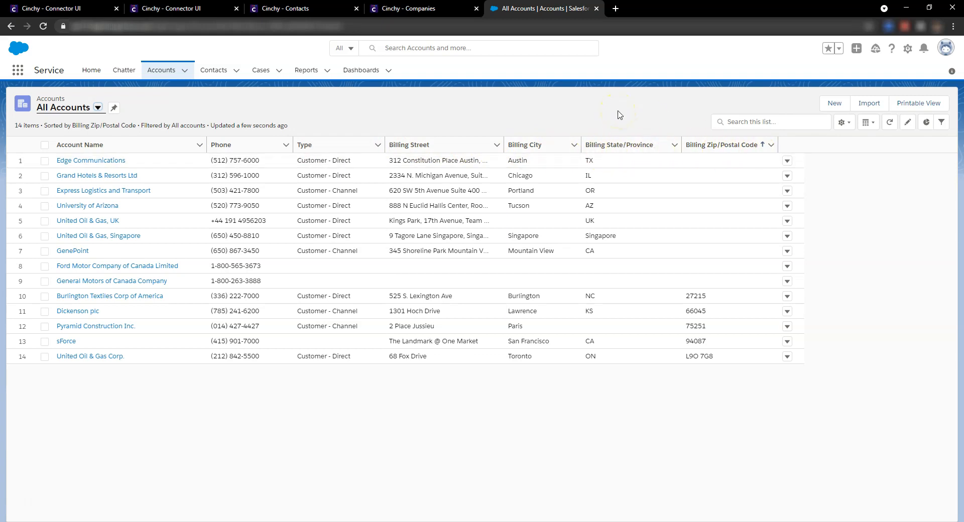
# Switch to Cinchy and look over the Companies and Contacts tables.
pyautogui.click(402, 10)
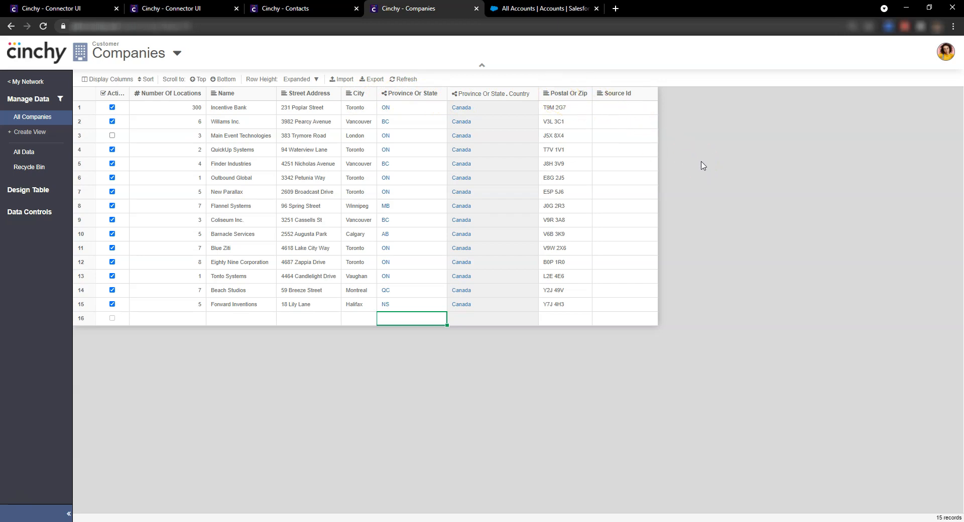
pyautogui.click(313, 15)
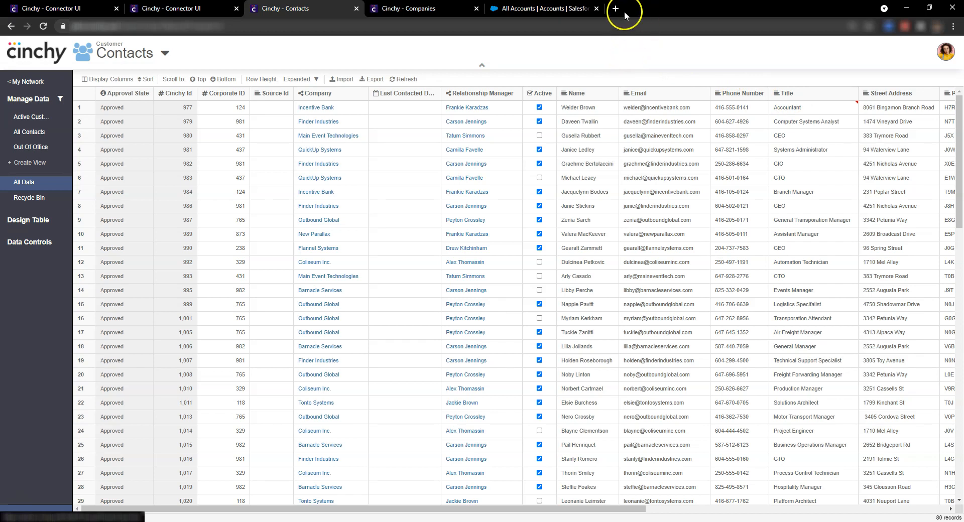
# Review the source configuration of the SF to Cinchy Accounts Real Time Sync, including its push topic query, connection attributes and schema columns.
pyautogui.click(82, 11)
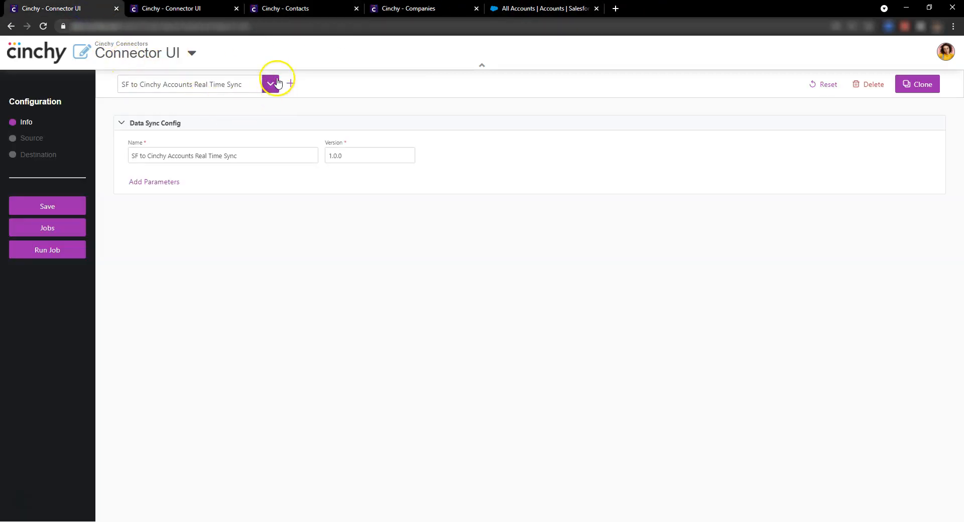
pyautogui.click(158, 161)
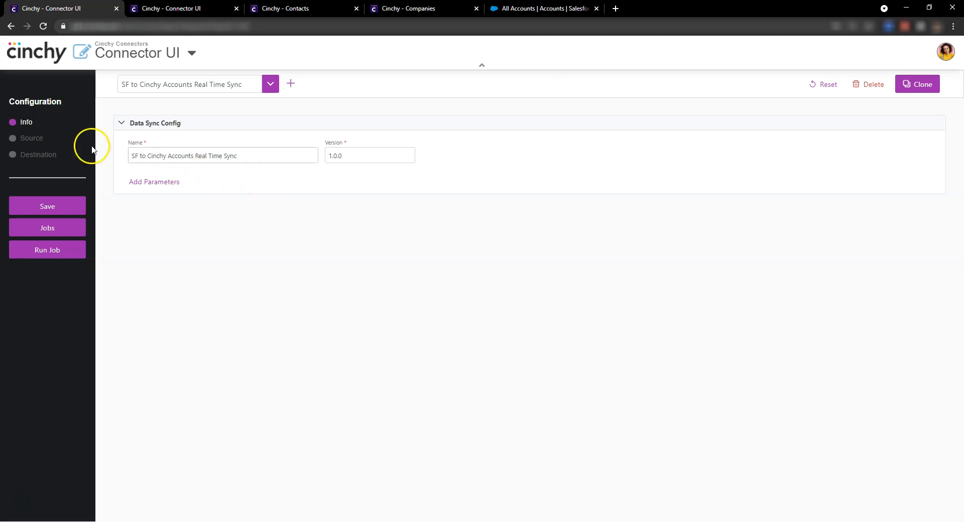
pyautogui.click(33, 139)
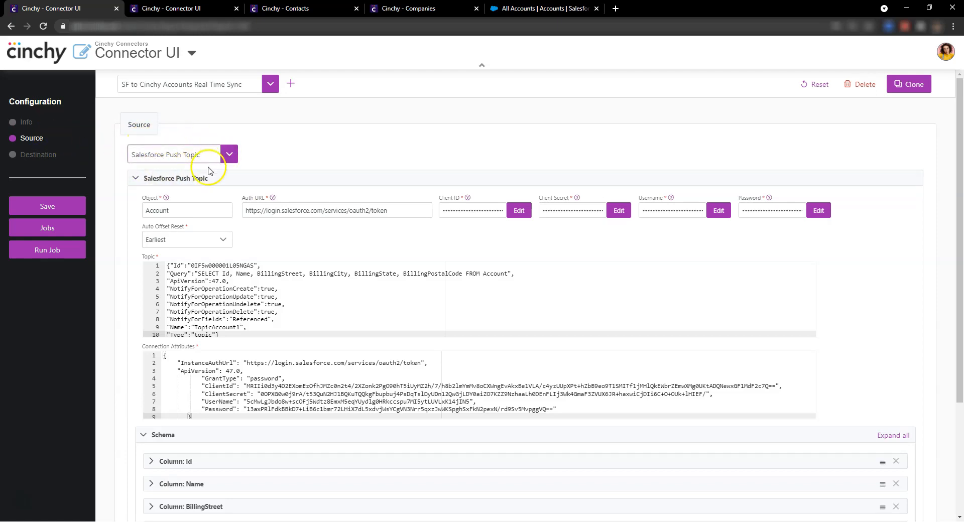
pyautogui.scroll(-1, 159, 171)
pyautogui.scroll(-1, 159, 171)
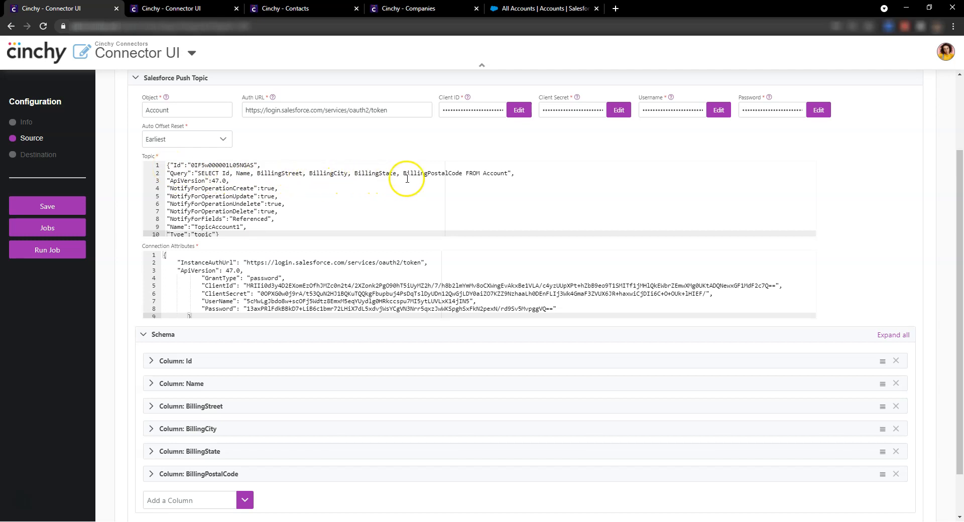
pyautogui.write(',')
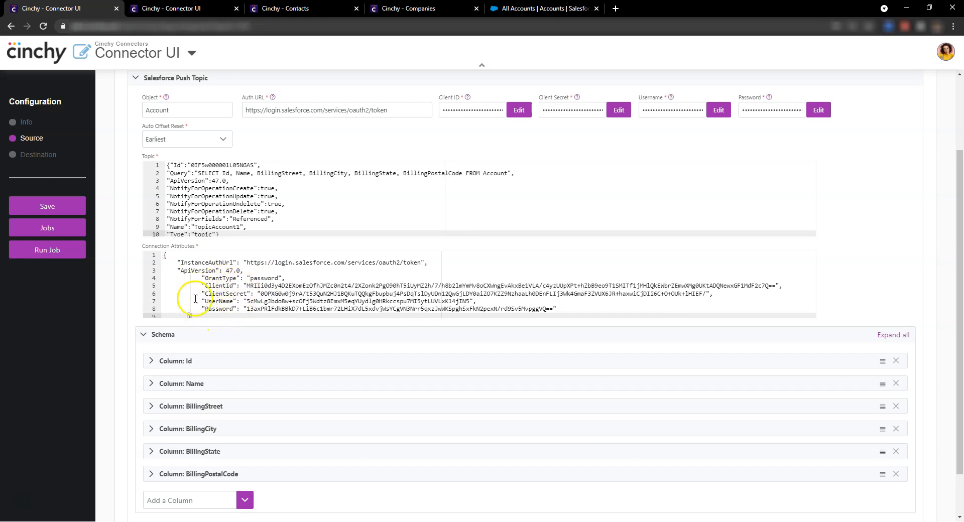
pyautogui.scroll(-1, 309, 302)
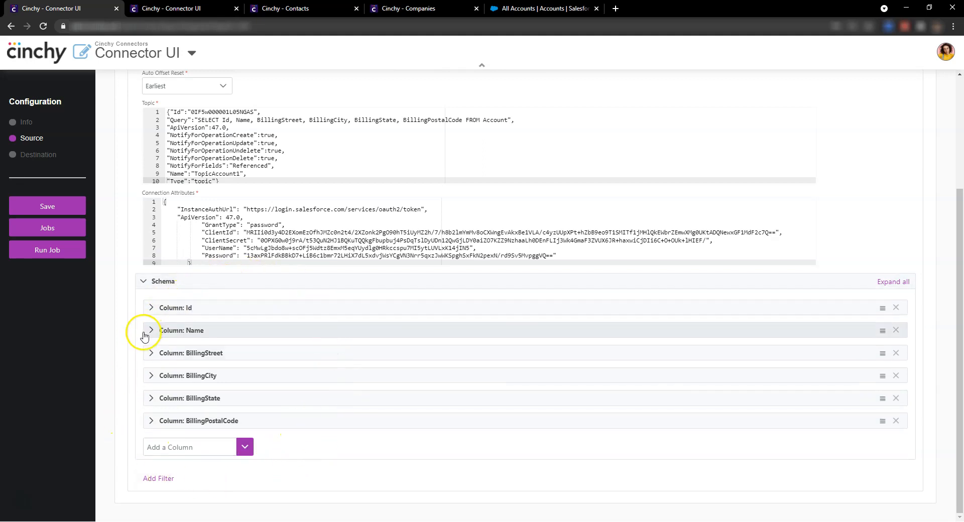
# Review the accounts sync's destination: target table, column mappings, sync key, and new, dropped and changed record behaviours.
pyautogui.click(51, 156)
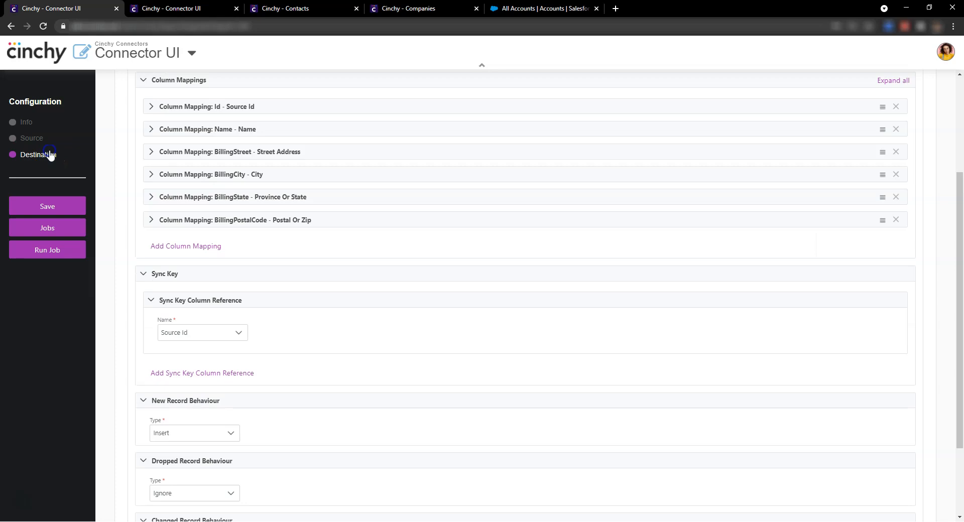
pyautogui.scroll(3, 146, 189)
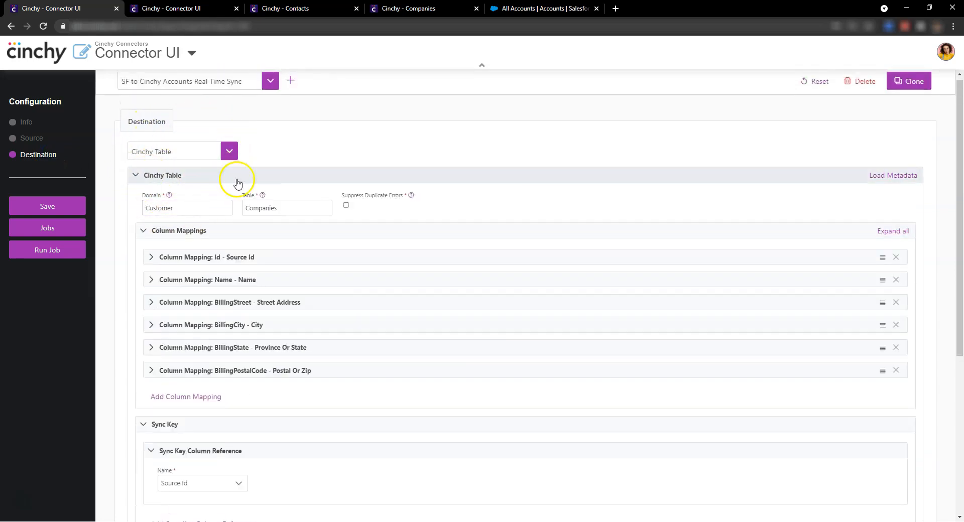
pyautogui.scroll(-1, 166, 206)
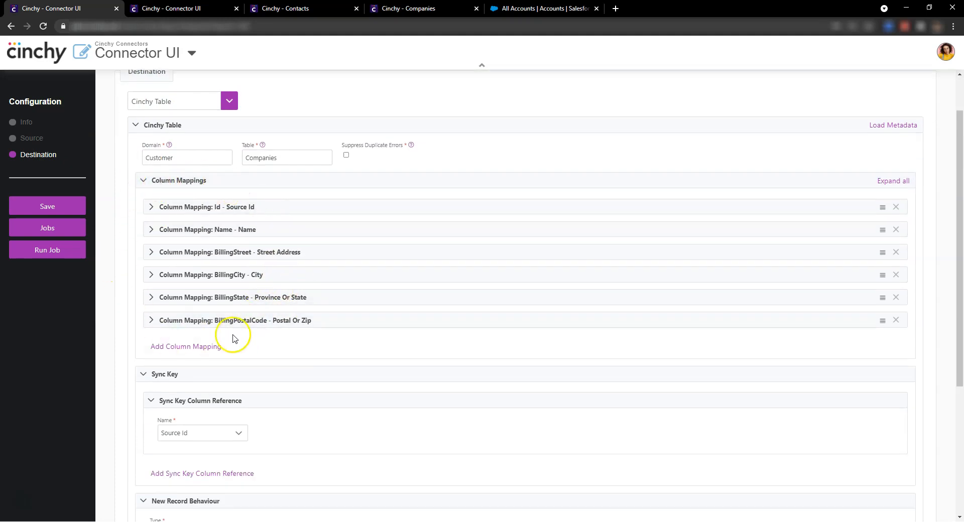
pyautogui.scroll(-1, 234, 341)
pyautogui.scroll(-2, 234, 345)
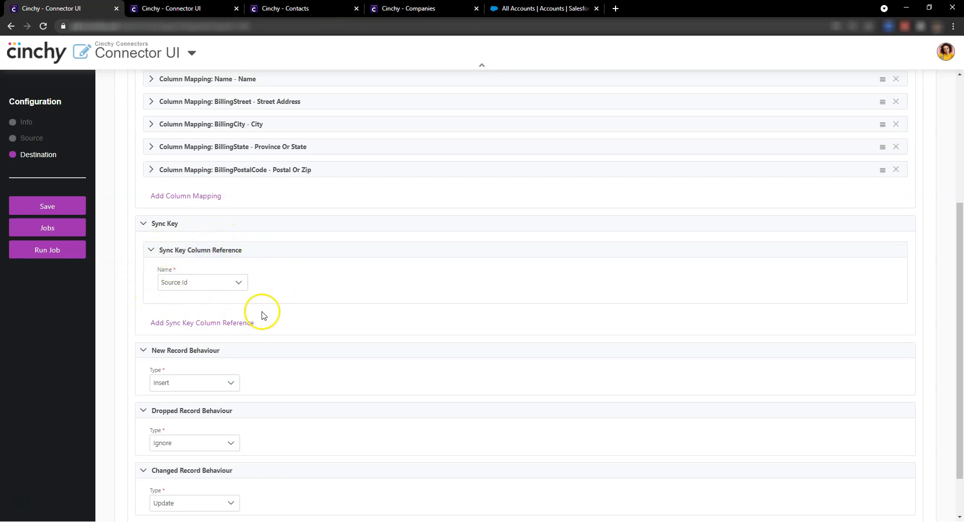
pyautogui.scroll(-1, 302, 319)
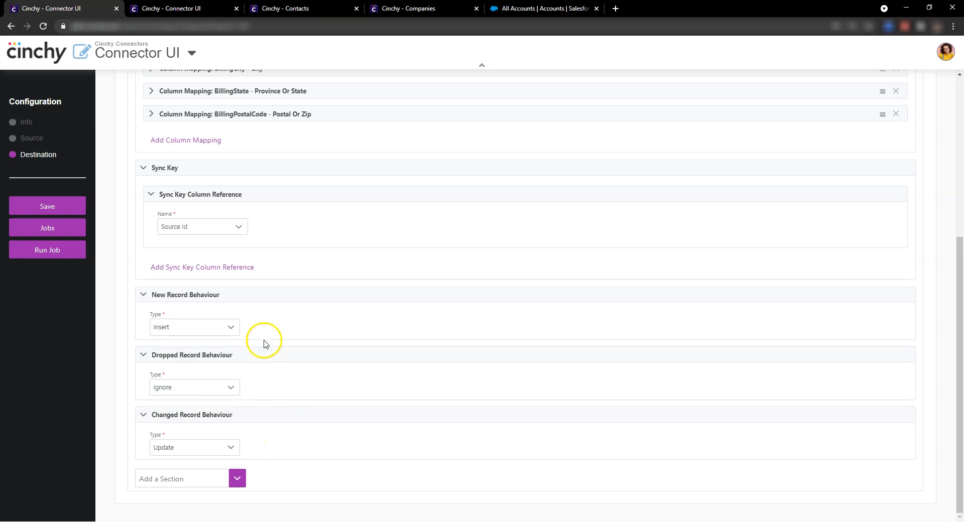
# In Salesforce, copy the Billing Street of United Oil & Gas Corp., replace it with TEST and save the change.
pyautogui.click(534, 9)
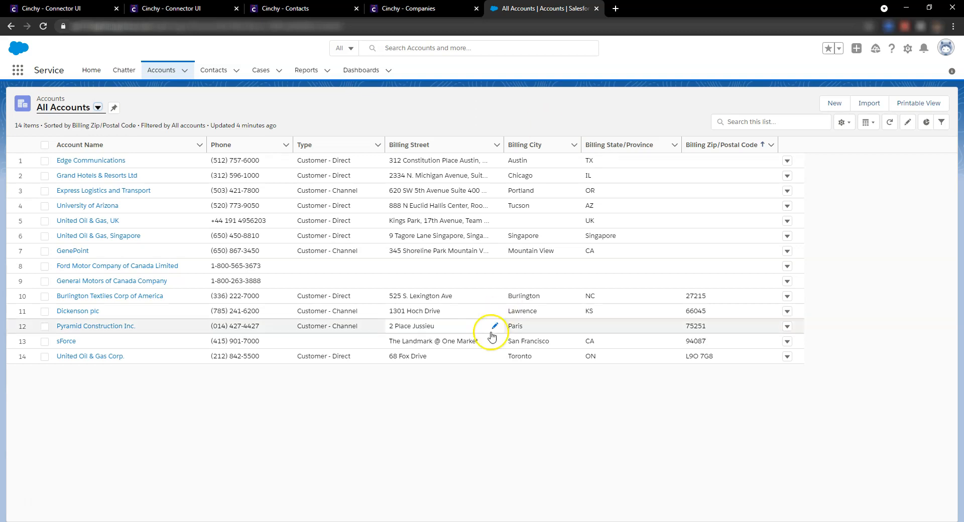
pyautogui.click(495, 356)
pyautogui.moveTo(393, 364); pyautogui.dragTo(431, 365)
pyautogui.hotkey('ctrl', 'c')
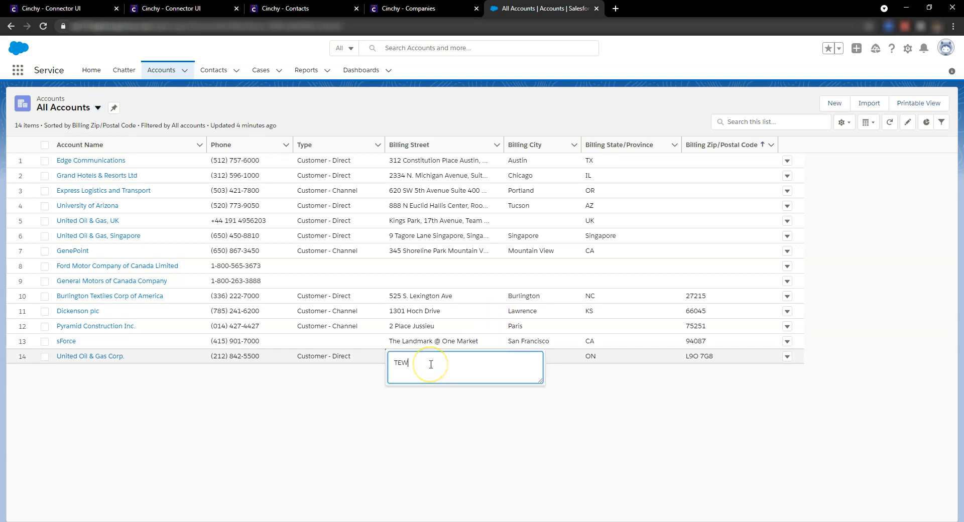
pyautogui.click(438, 425)
pyautogui.click(504, 509)
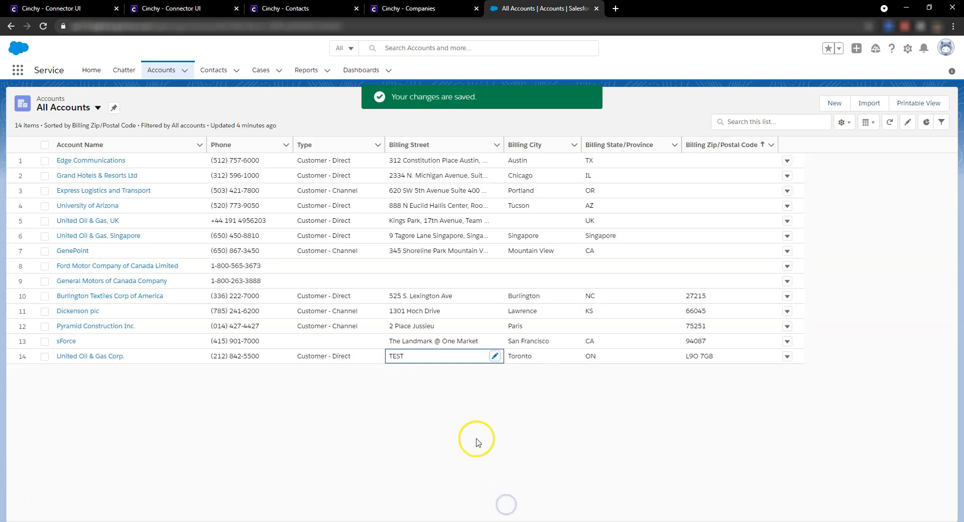
# In Cinchy, refresh the Companies table and mark the United Oil & Gas Corp. record as active.
pyautogui.click(408, 8)
pyautogui.click(402, 79)
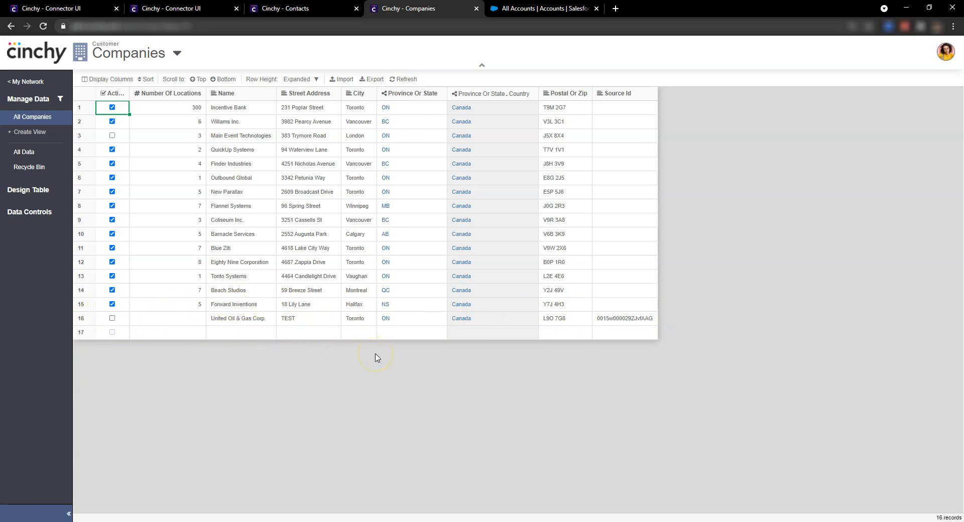
pyautogui.click(112, 318)
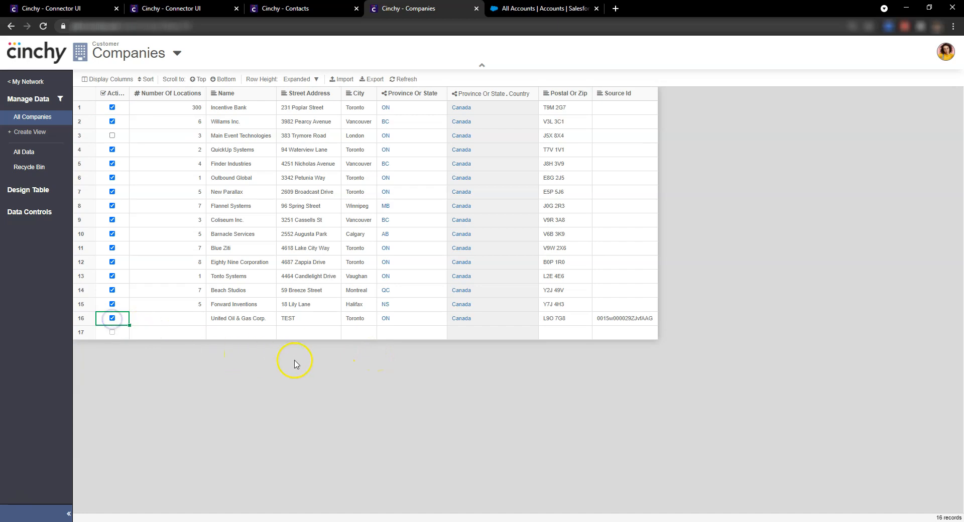
# Paste the copied street address back into the Billing Street of United Oil & Gas Corp. in Salesforce, save, and refresh Cinchy's Companies table.
pyautogui.click(527, 9)
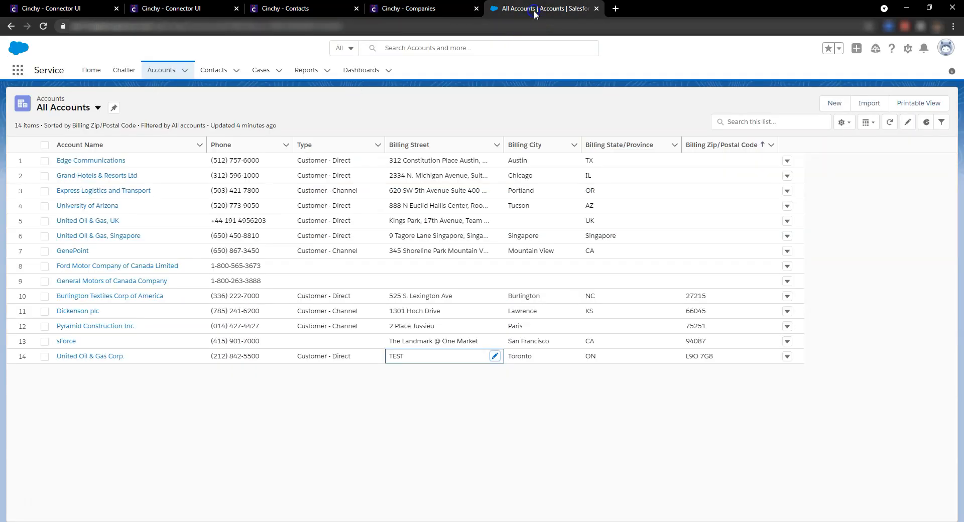
pyautogui.click(495, 357)
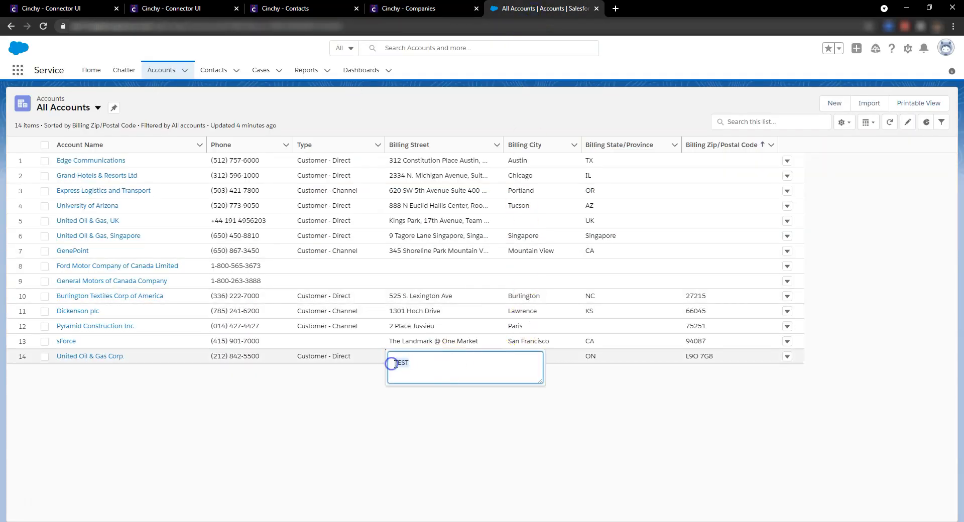
pyautogui.hotkey('ctrl', 'v')
pyautogui.click(484, 479)
pyautogui.click(502, 508)
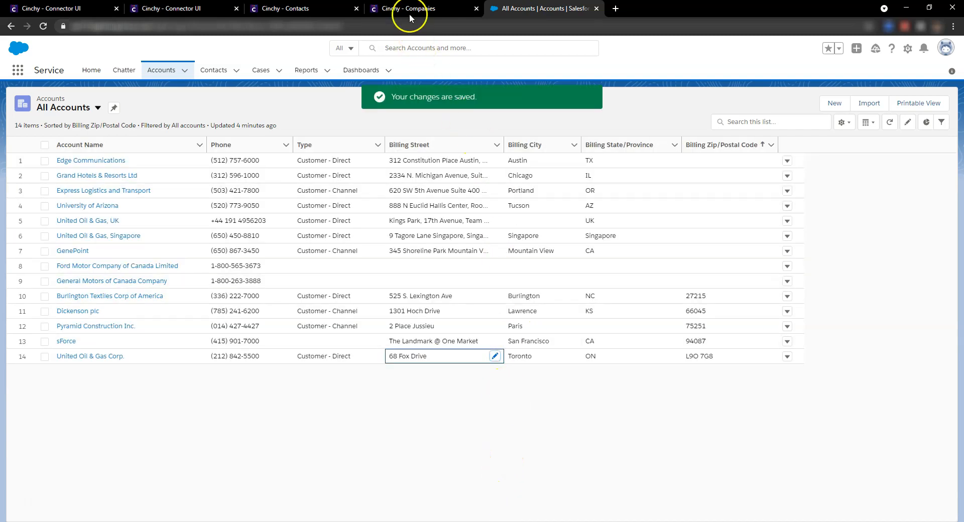
pyautogui.click(410, 10)
pyautogui.click(405, 79)
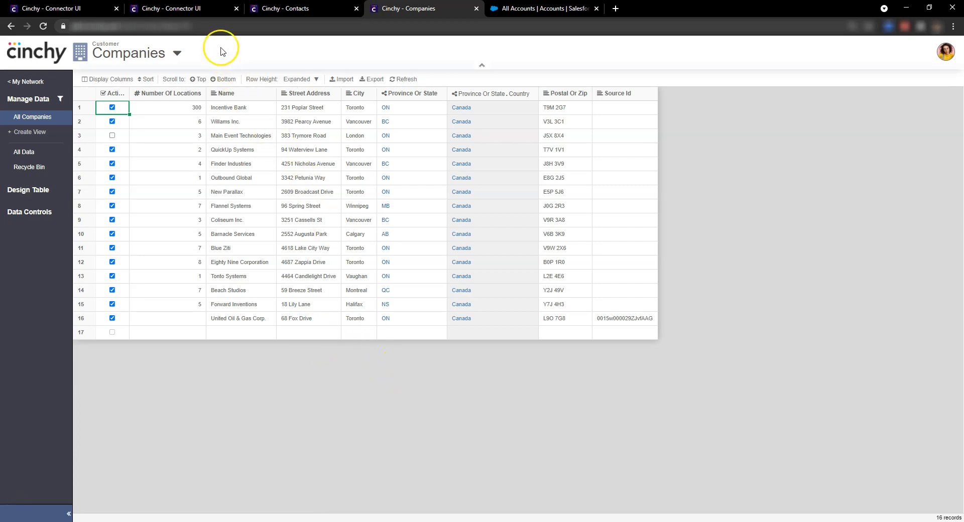
# Review the source configuration of the SF to Cinchy Contacts Real Time Sync, including its Contact object, push topic query and schema columns.
pyautogui.click(201, 11)
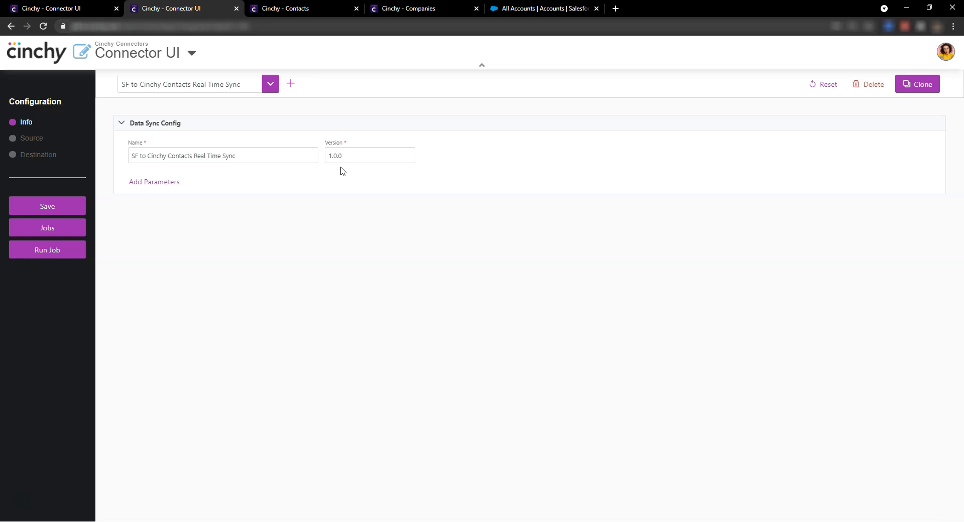
pyautogui.click(36, 140)
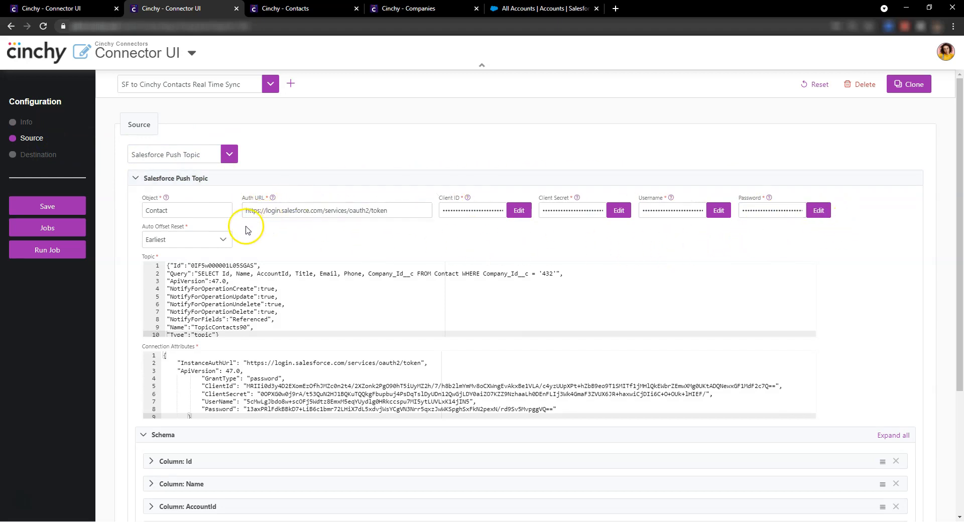
pyautogui.click(156, 210)
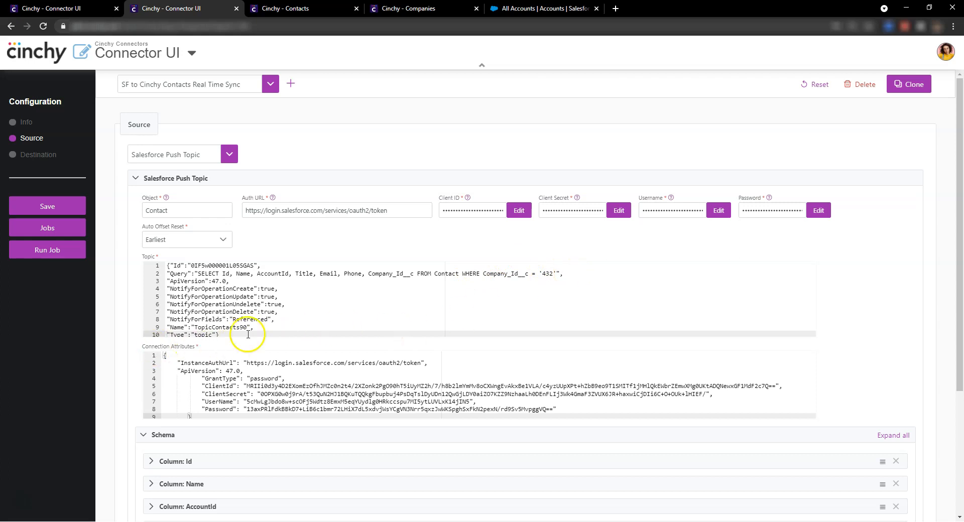
pyautogui.scroll(-3, 640, 413)
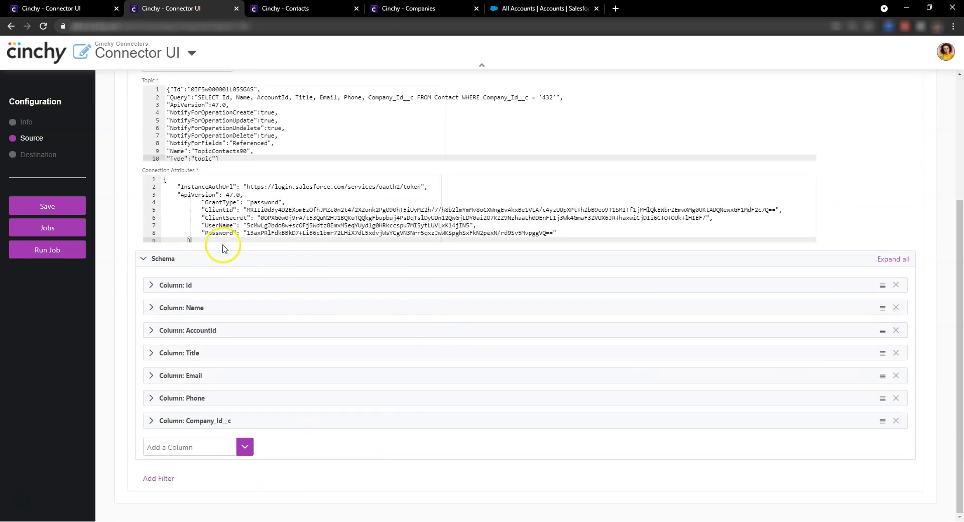
# Review the contacts sync's destination, expanding the AccountId - Company mapping to check its link column, and examine the sync key and record behaviours.
pyautogui.click(40, 154)
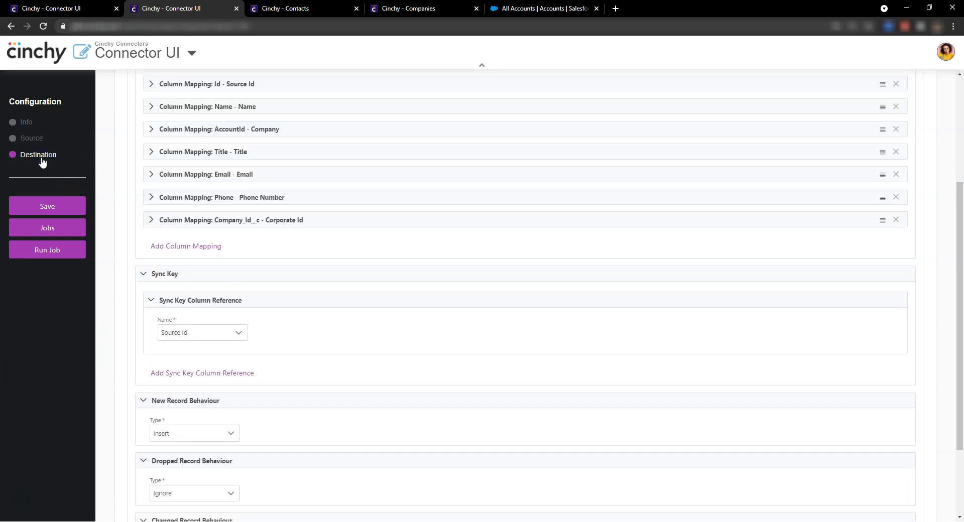
pyautogui.scroll(4, 334, 254)
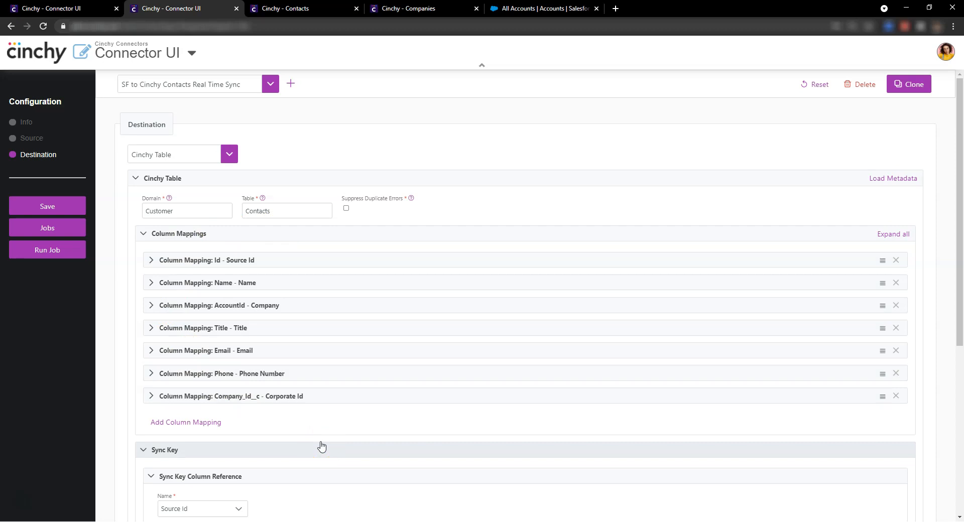
pyautogui.click(151, 306)
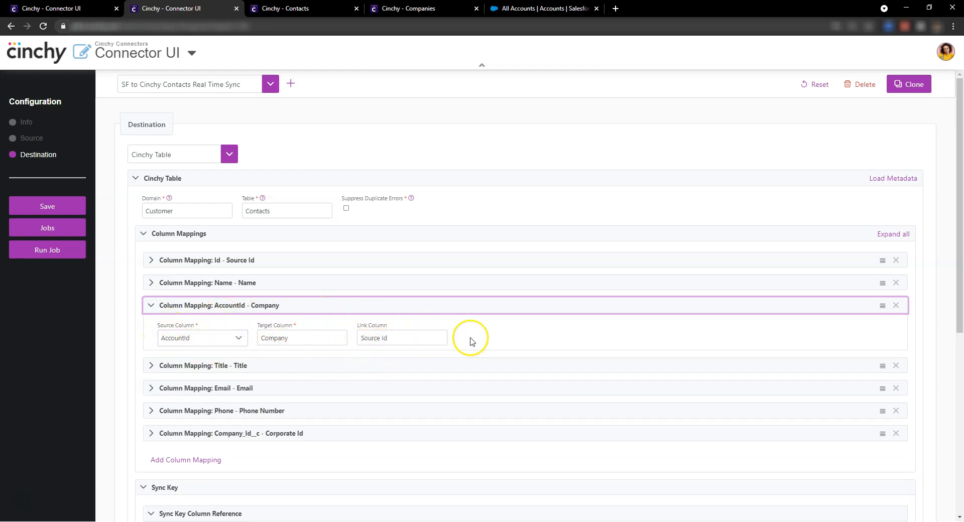
pyautogui.scroll(-6, 472, 341)
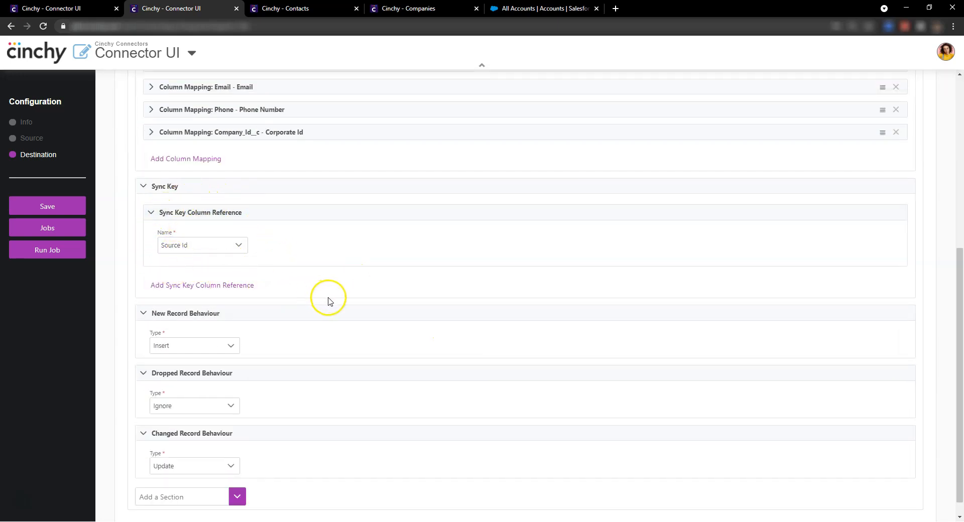
# Switch to Salesforce and display the All Contacts list view.
pyautogui.scroll(-1, 327, 300)
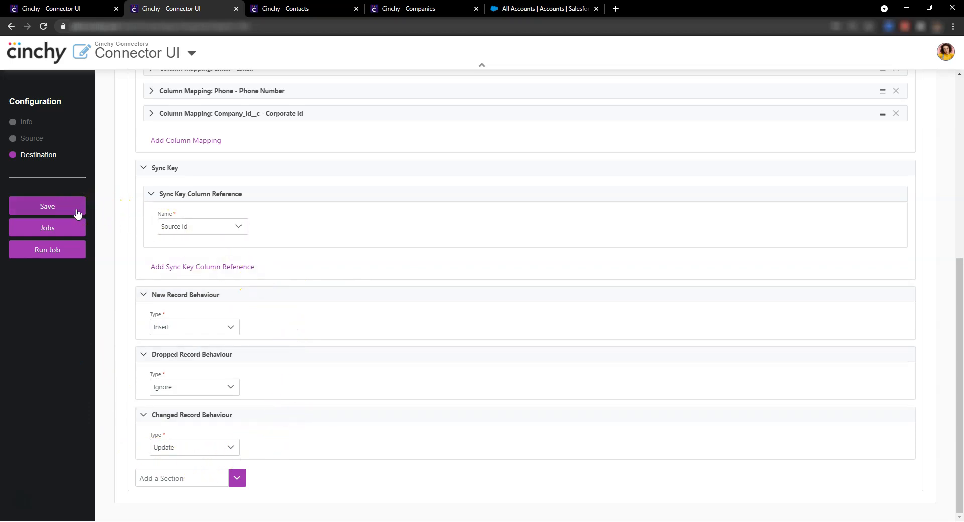
pyautogui.click(545, 9)
pyautogui.click(214, 71)
pyautogui.click(116, 108)
pyautogui.click(105, 136)
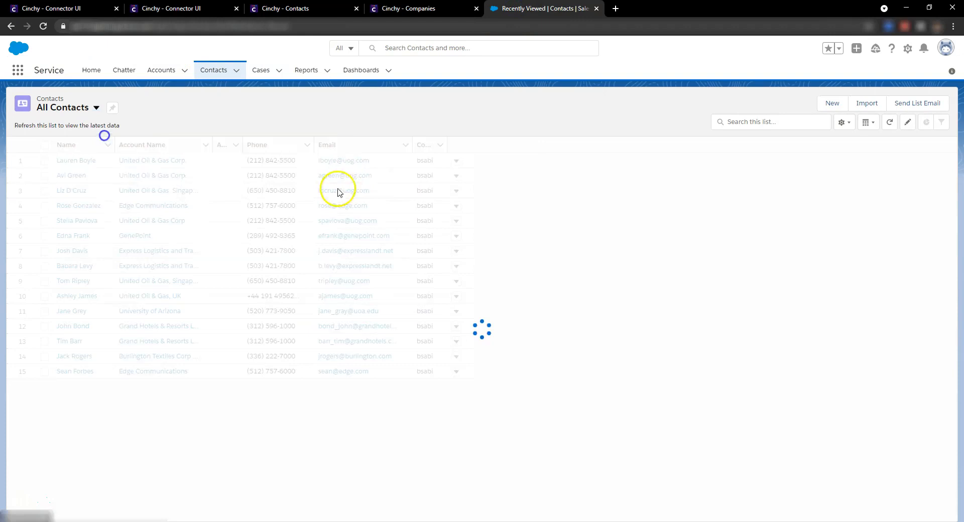
# Set Phone to TEST for United Oil & Gas Corp.'s CFO, SVP Technology and SVP Product contacts.
pyautogui.click(370, 181)
pyautogui.tripleClick(370, 181)
pyautogui.write('TEST')
pyautogui.press('Return')
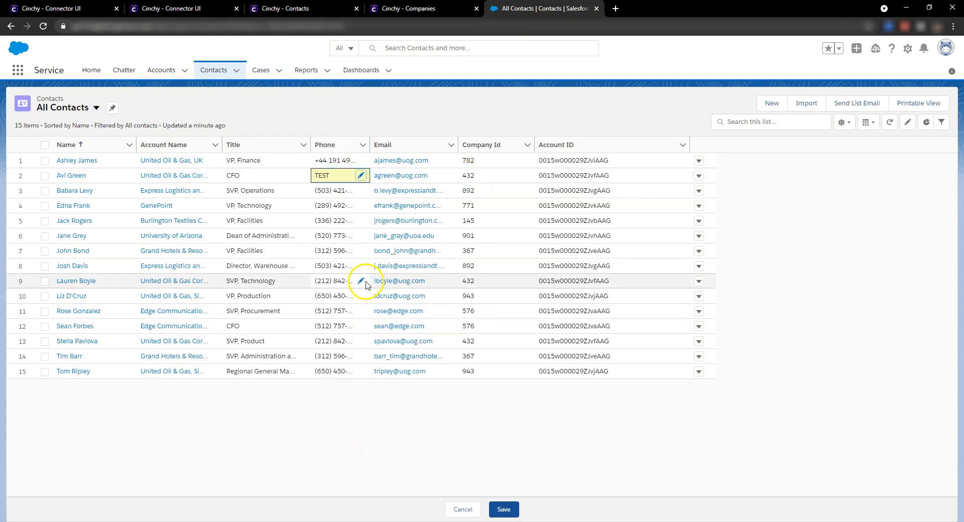
pyautogui.click(361, 281)
pyautogui.tripleClick(327, 280)
pyautogui.write('TEST')
pyautogui.press('Return')
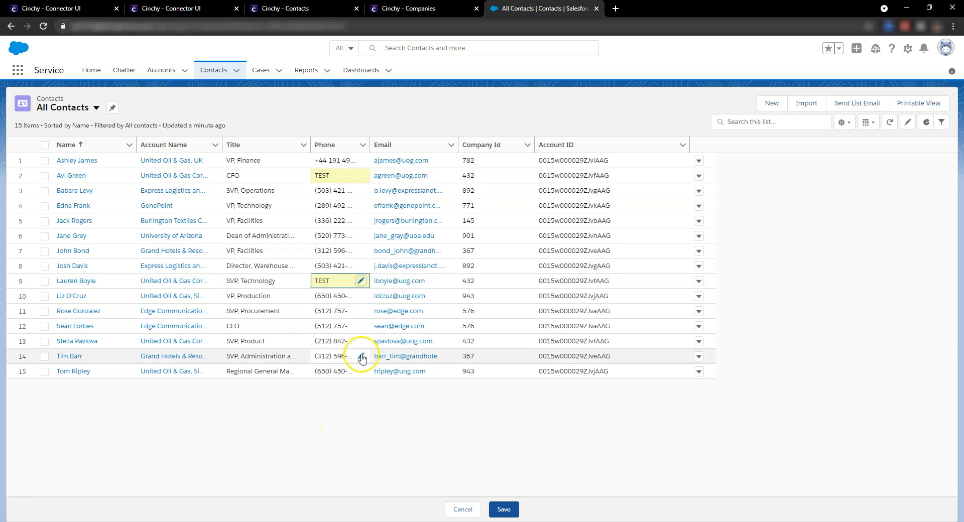
pyautogui.click(361, 341)
pyautogui.write('TEST')
pyautogui.press('Return')
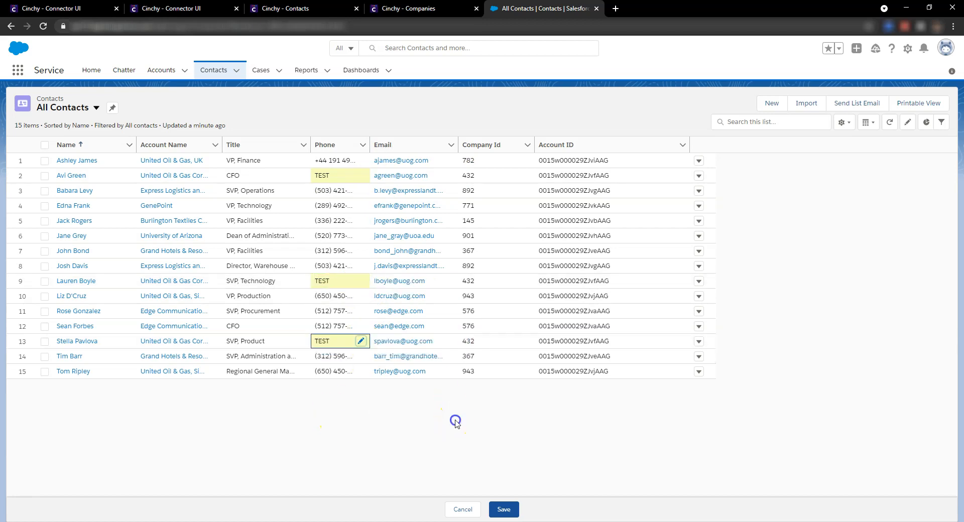
# Set Phone to TEST for the SVP Administration contact at Grand Hotels and save the list's changes.
pyautogui.click(360, 356)
pyautogui.tripleClick(318, 360)
pyautogui.write('TE')
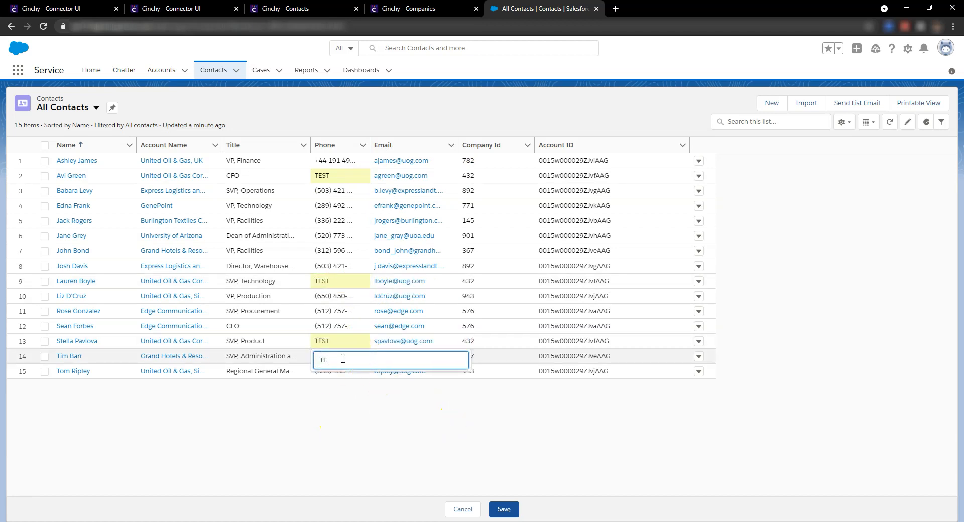
pyautogui.write('ST')
pyautogui.press('Return')
pyautogui.click(504, 509)
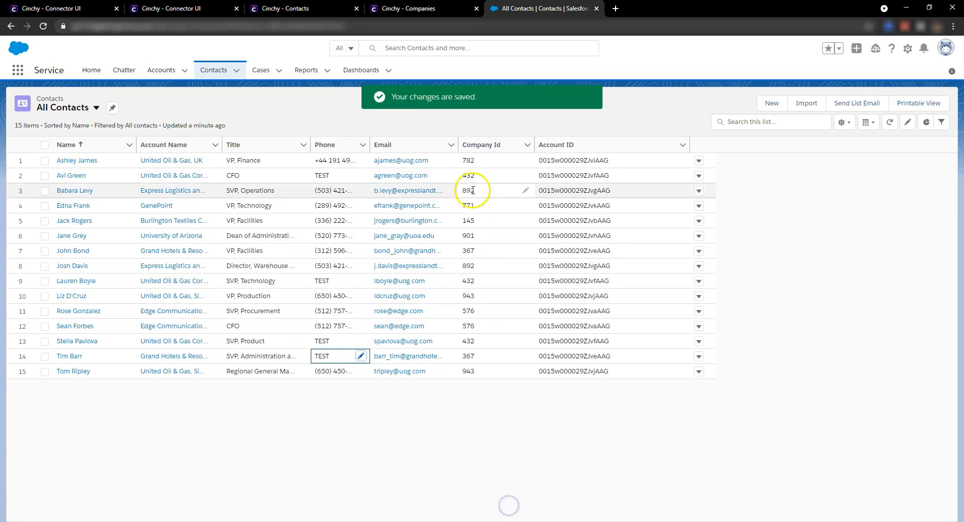
# Switch to Cinchy's Contacts table, refresh it and examine the last records for the synced United Oil & Gas Corp. contacts.
pyautogui.click(320, 11)
pyautogui.click(402, 78)
pyautogui.click(223, 79)
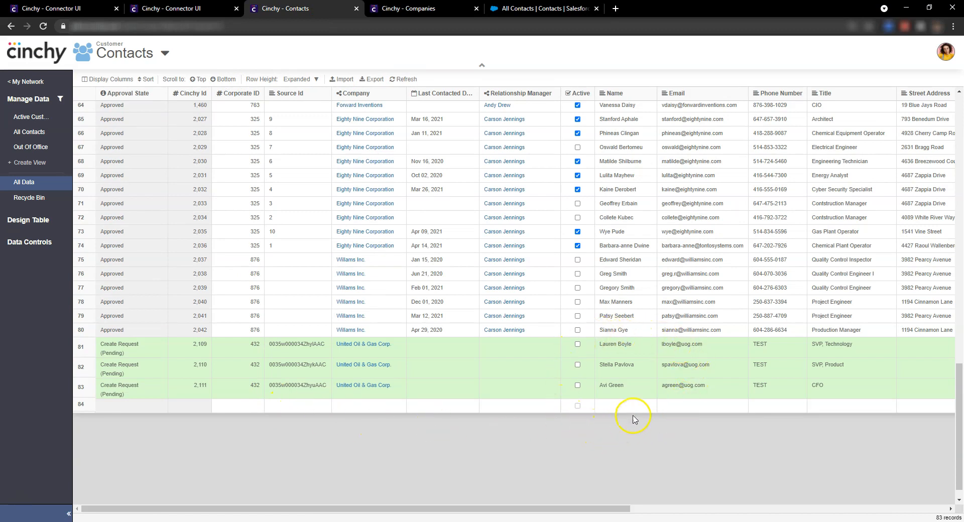
pyautogui.moveTo(595, 509); pyautogui.dragTo(671, 510)
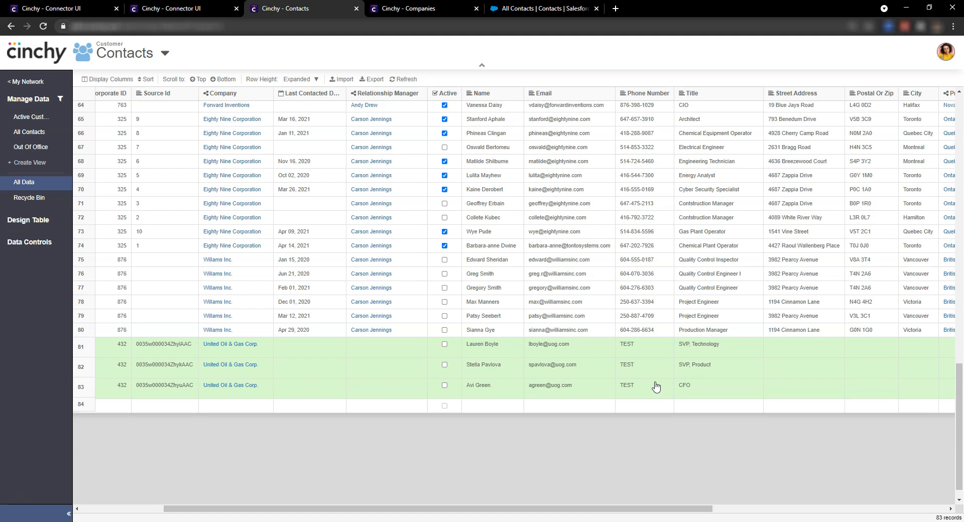
# Mark the three new United Oil & Gas Corp. contacts as active and approve their pending records.
pyautogui.click(445, 344)
pyautogui.click(444, 365)
pyautogui.click(445, 386)
pyautogui.click(446, 365)
pyautogui.moveTo(381, 347); pyautogui.dragTo(381, 387)
pyautogui.rightClick(381, 387)
pyautogui.click(411, 340)
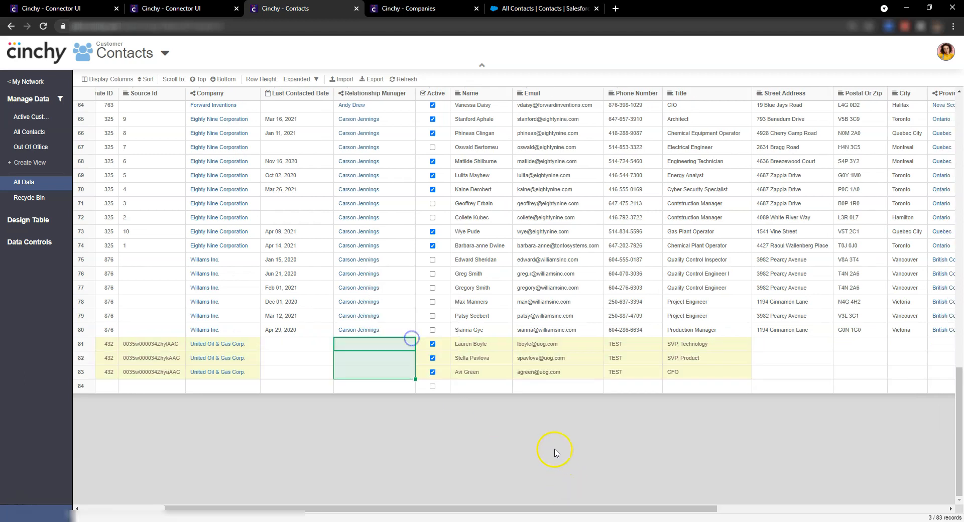
pyautogui.click(550, 451)
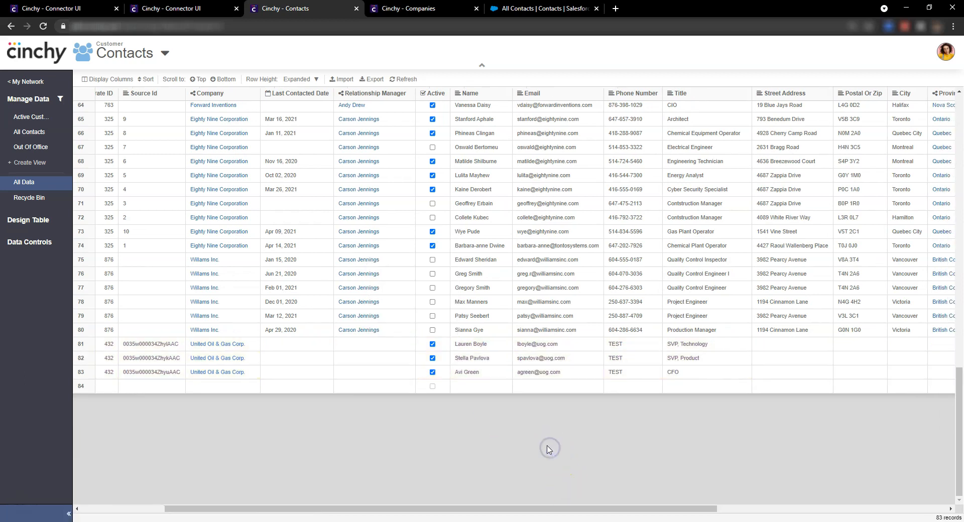
# In Salesforce, paste the copied phone number into Phone for the three United Oil & Gas Corp. contacts and save.
pyautogui.click(504, 9)
pyautogui.click(361, 341)
pyautogui.hotkey('ctrl', 'v')
pyautogui.click(375, 431)
pyautogui.click(361, 282)
pyautogui.hotkey('ctrl', 'v')
pyautogui.click(361, 176)
pyautogui.hotkey('ctrl', 'v')
pyautogui.click(503, 510)
# Refresh Cinchy's Contacts table and check the phone numbers of the United Oil & Gas Corp. contacts at its end.
pyautogui.click(352, 8)
pyautogui.click(404, 79)
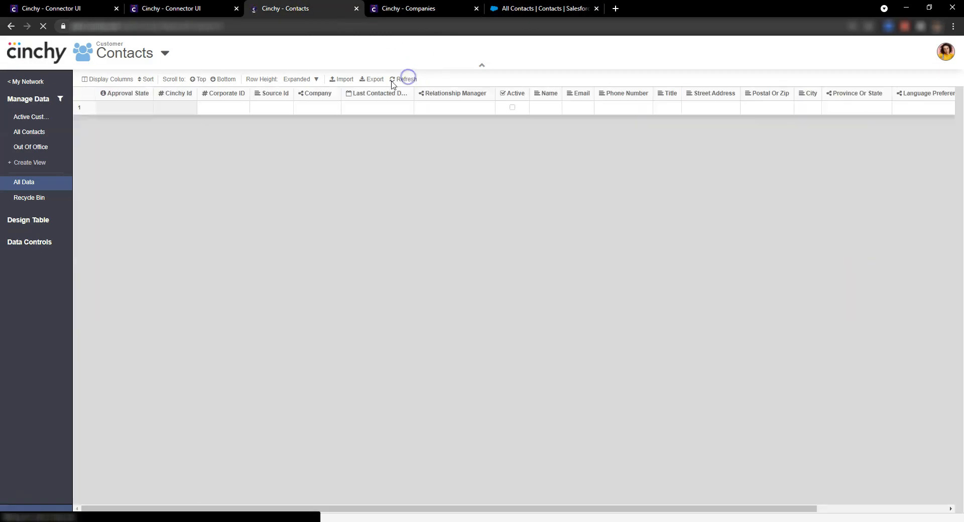
pyautogui.click(225, 79)
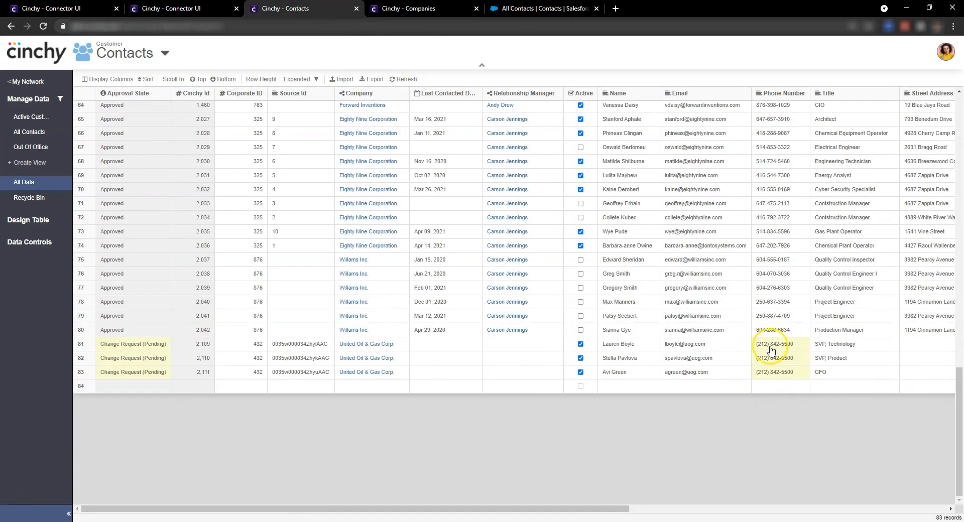